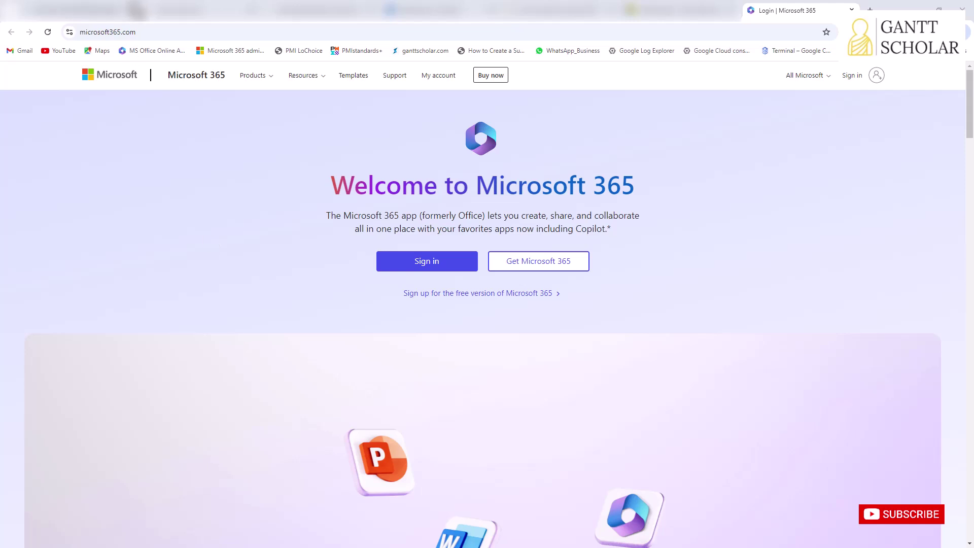
Open the Microsoft 365 plan comparison page listing Family and Personal prices
left_click(134, 32)
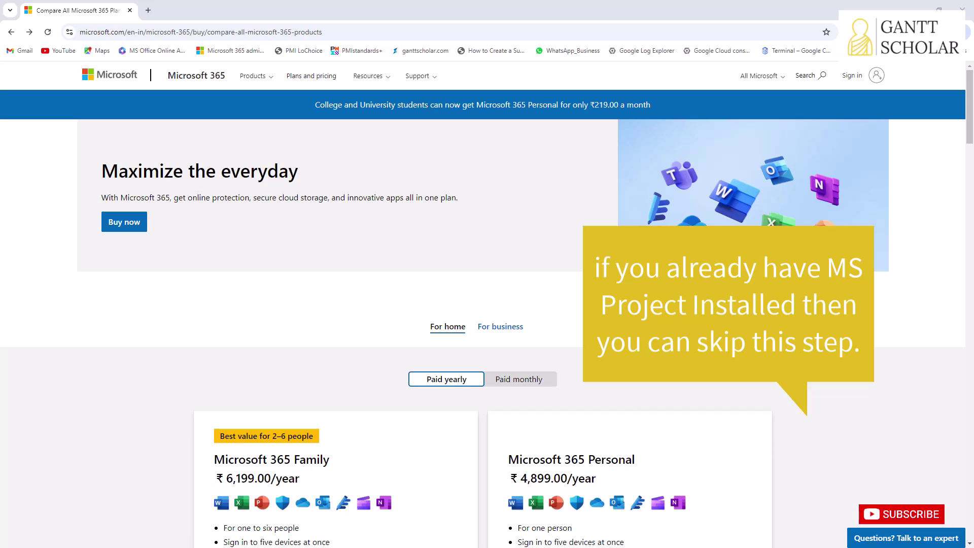
Scroll through the Microsoft 365 home plan comparison
left_click(357, 32)
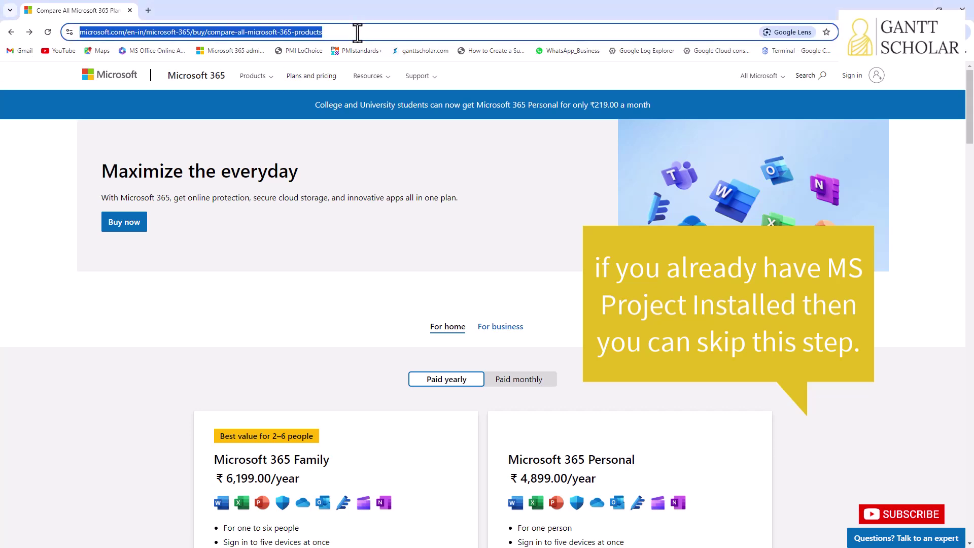
scroll(422, 298, "down", 4)
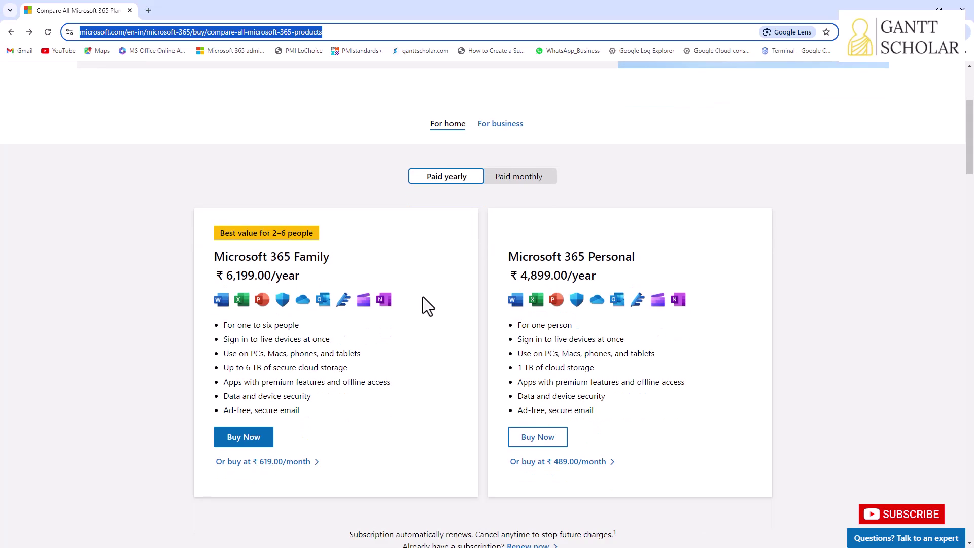
scroll(408, 292, "down", 1)
scroll(407, 291, "down", 3)
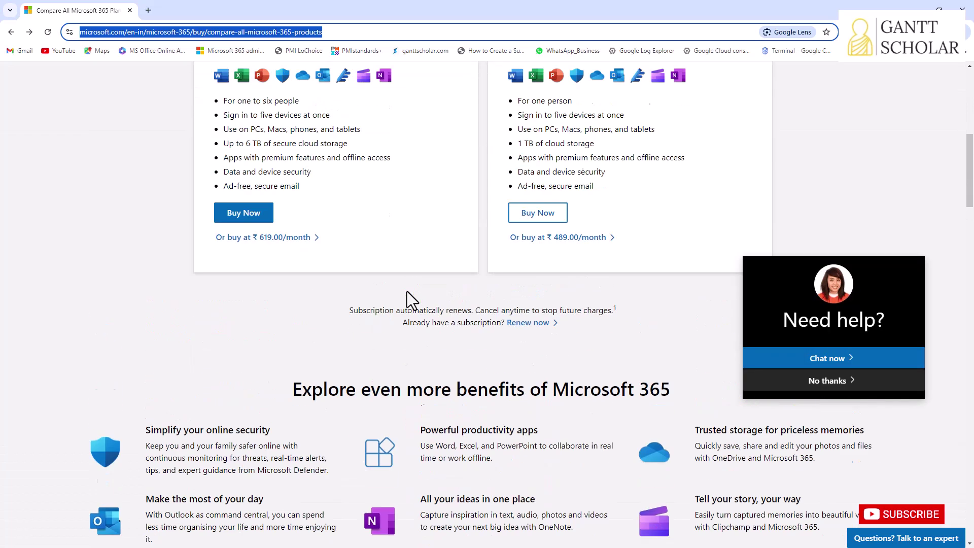
scroll(408, 291, "up", 5)
scroll(456, 254, "up", 1)
Switch to the business plans and highlight the Microsoft 365 Business Standard plan name
left_click(495, 228)
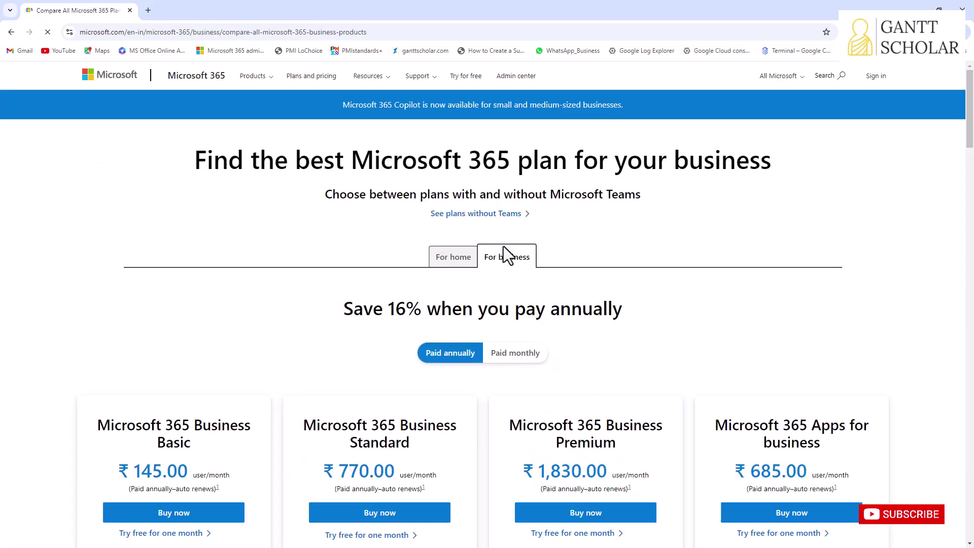
scroll(503, 247, "down", 3)
scroll(503, 247, "down", 2)
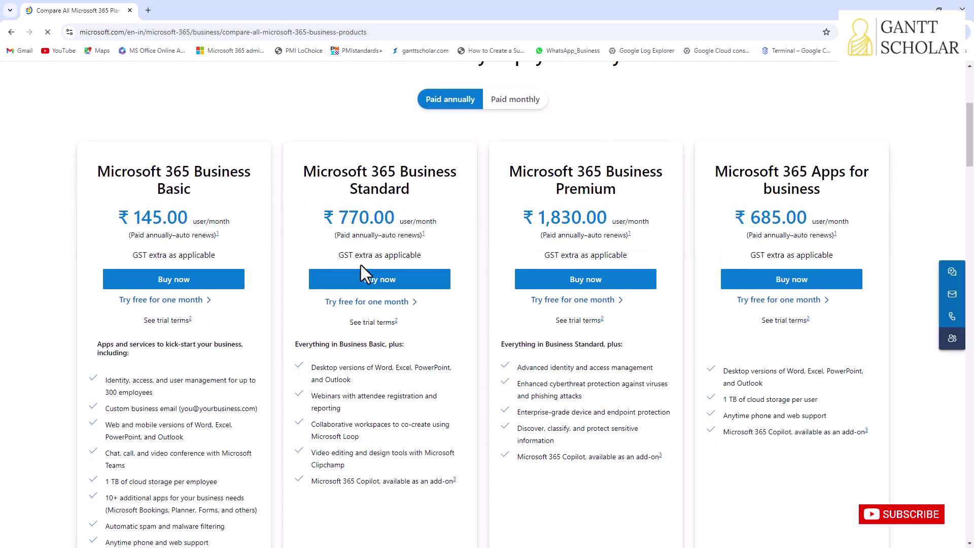
left_click_drag(304, 169, 411, 192)
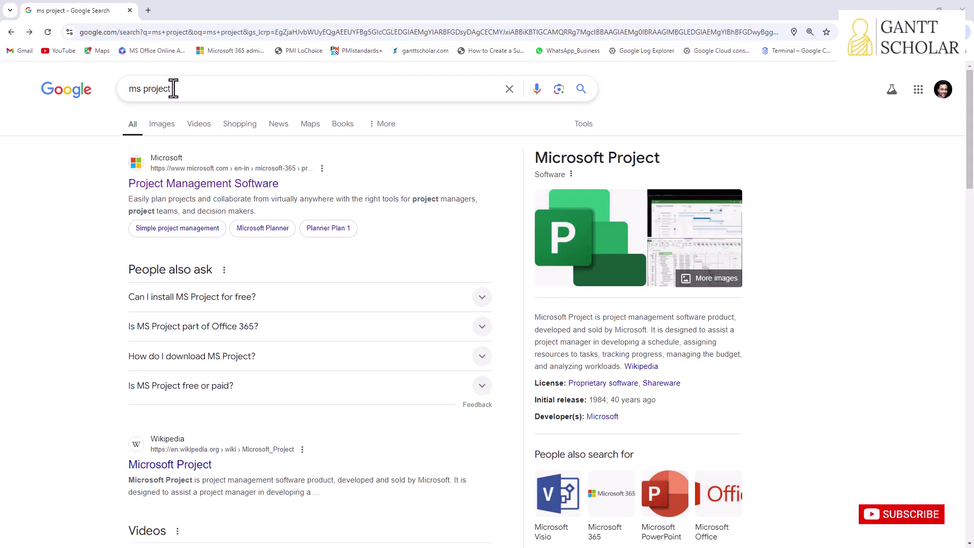
From the 'ms project' results, reach the Project Management Software products and pricing page
left_click_drag(170, 89, 126, 94)
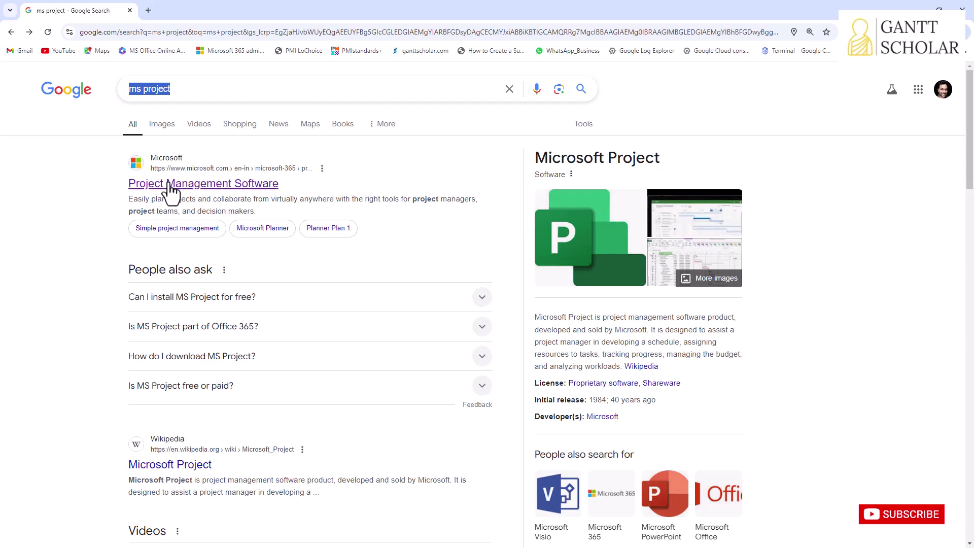
left_click(194, 188)
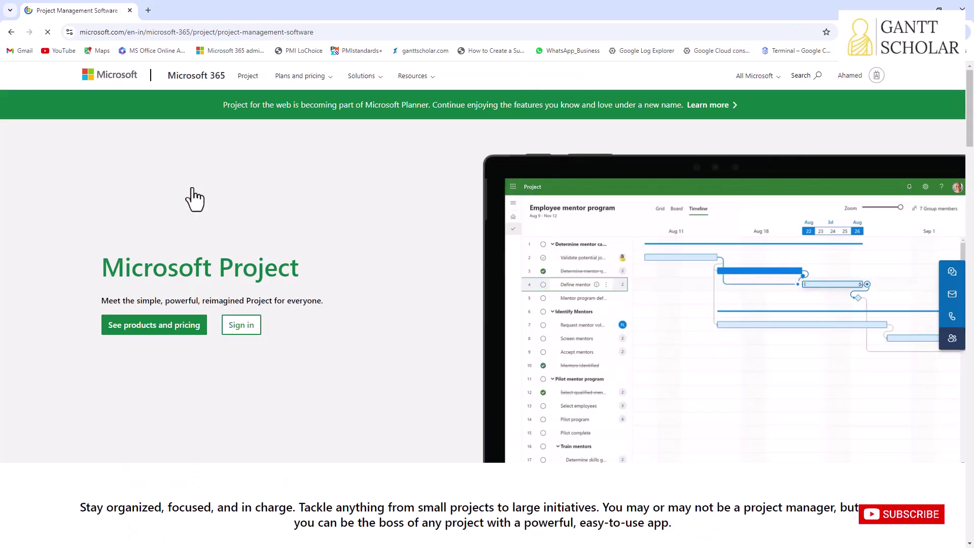
scroll(352, 228, "down", 2)
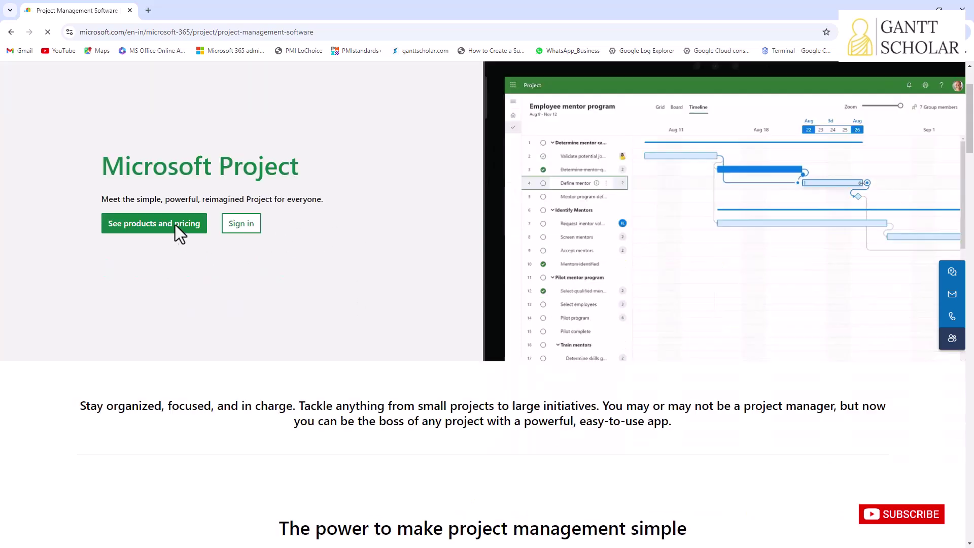
left_click(147, 232)
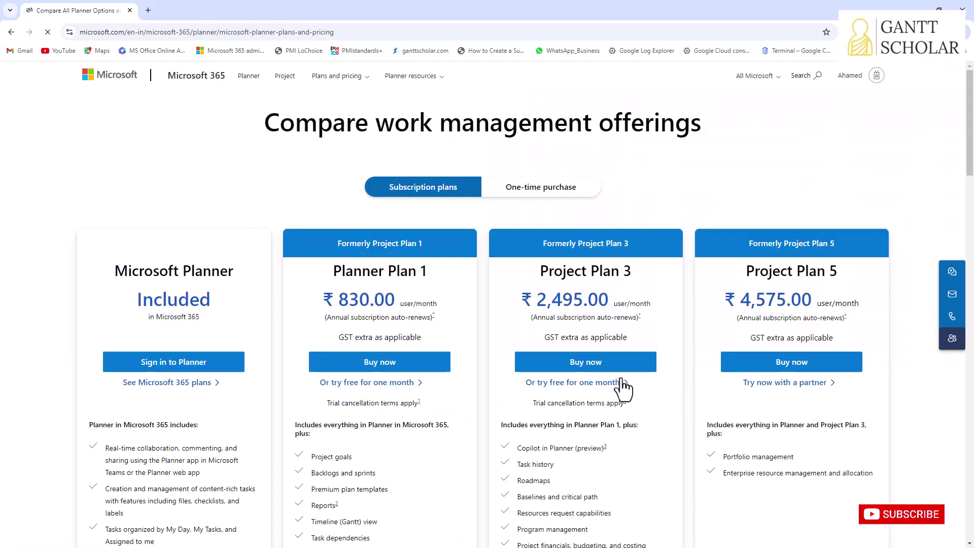
Highlight the Project Plan 3 and Planner Plan 1 names, then scroll to the plan features
left_click_drag(540, 271, 635, 278)
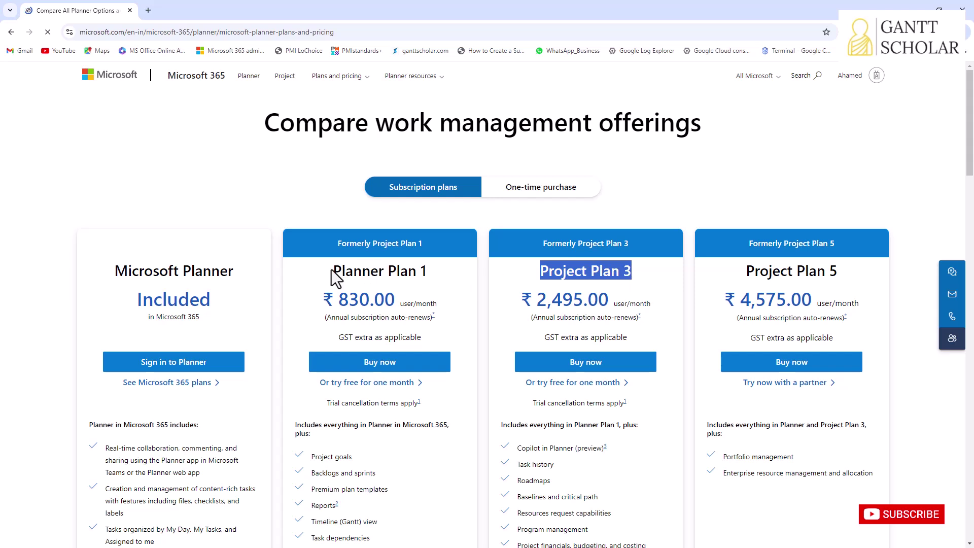
left_click_drag(333, 269, 430, 266)
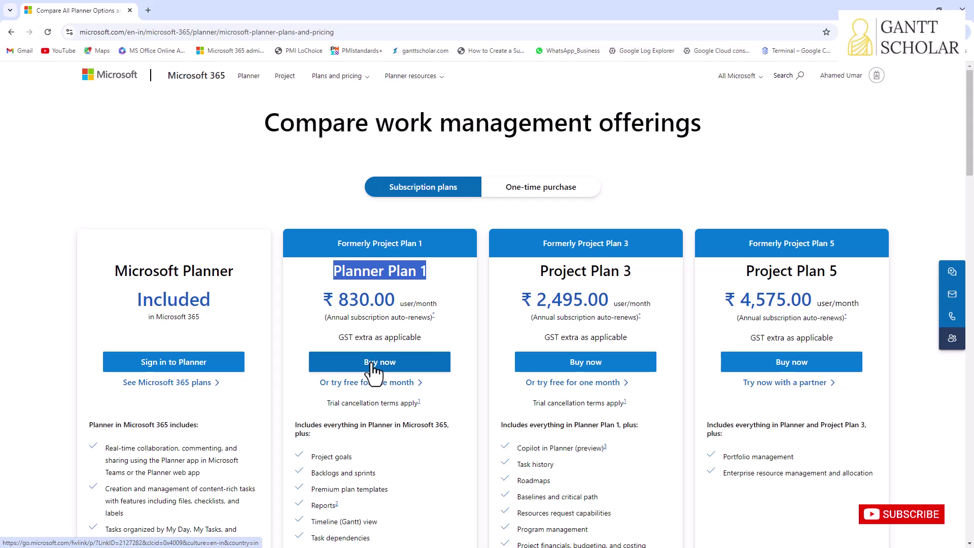
left_click(574, 268)
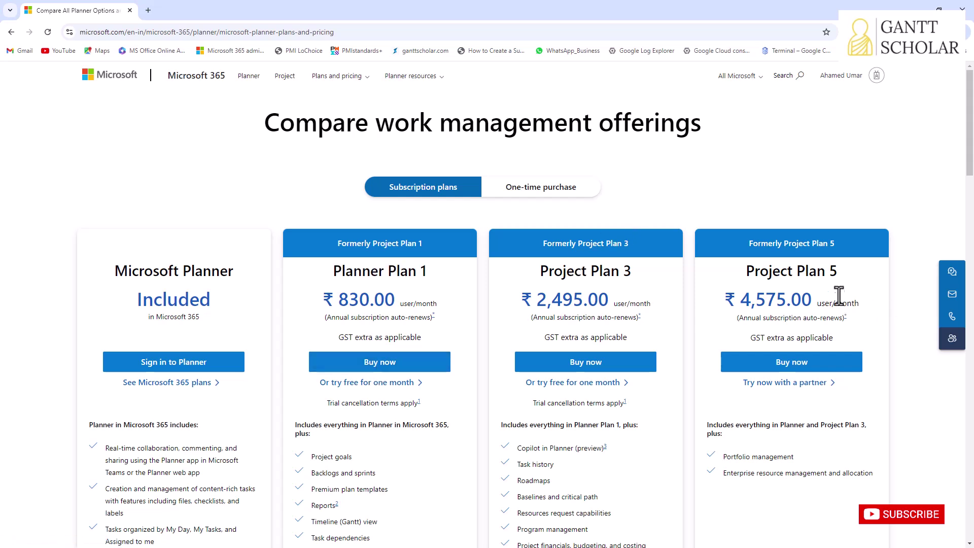
scroll(629, 278, "down", 2)
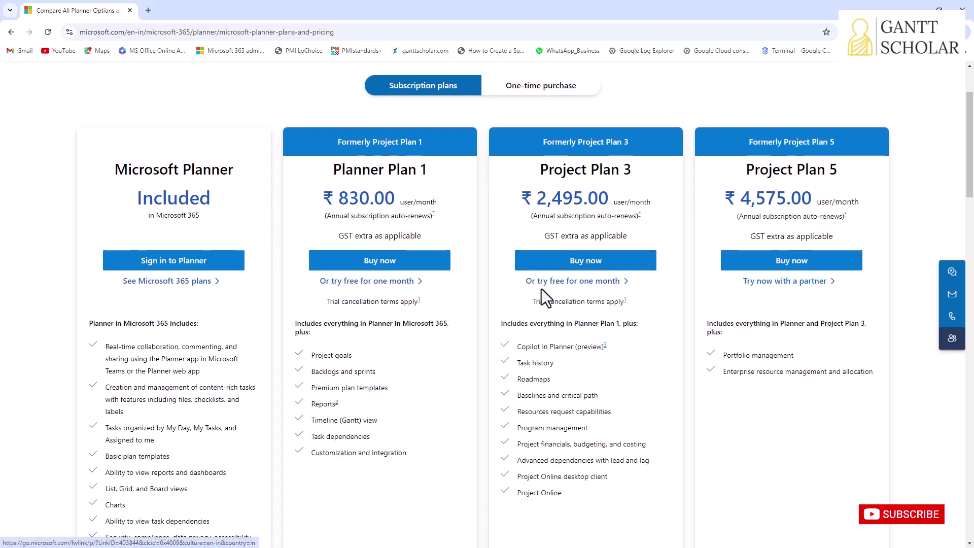
Start the Project Plan 3 one-month free trial and submit the About you details
left_click(583, 283)
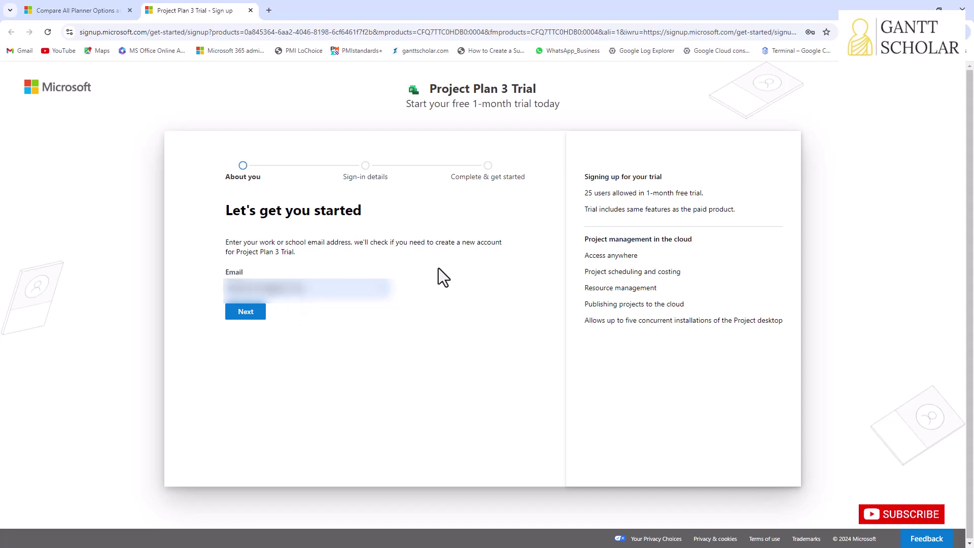
left_click(260, 316)
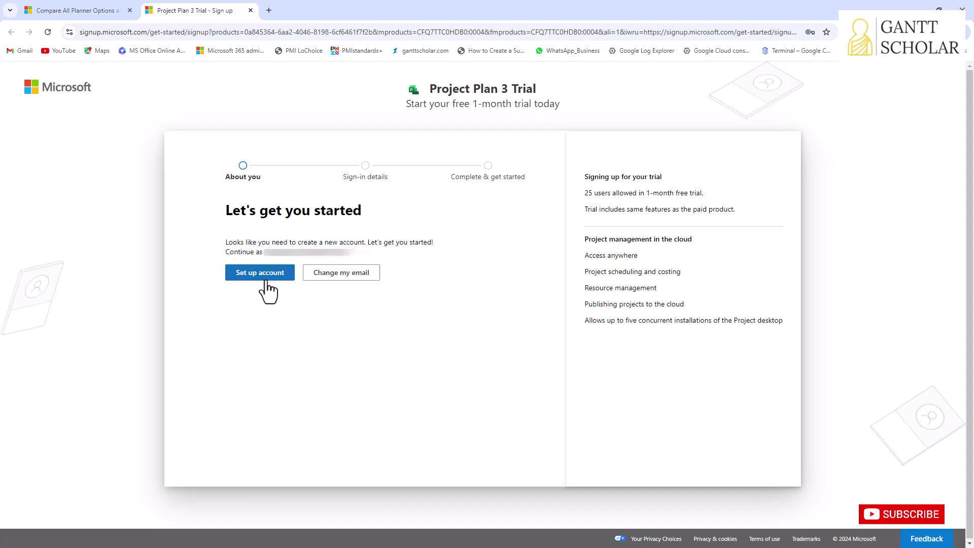
left_click(267, 278)
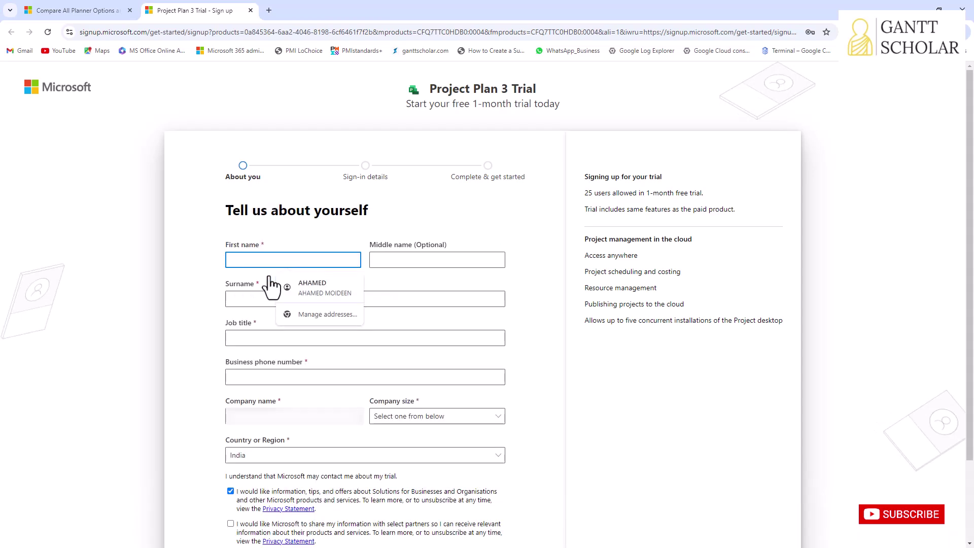
left_click(326, 260)
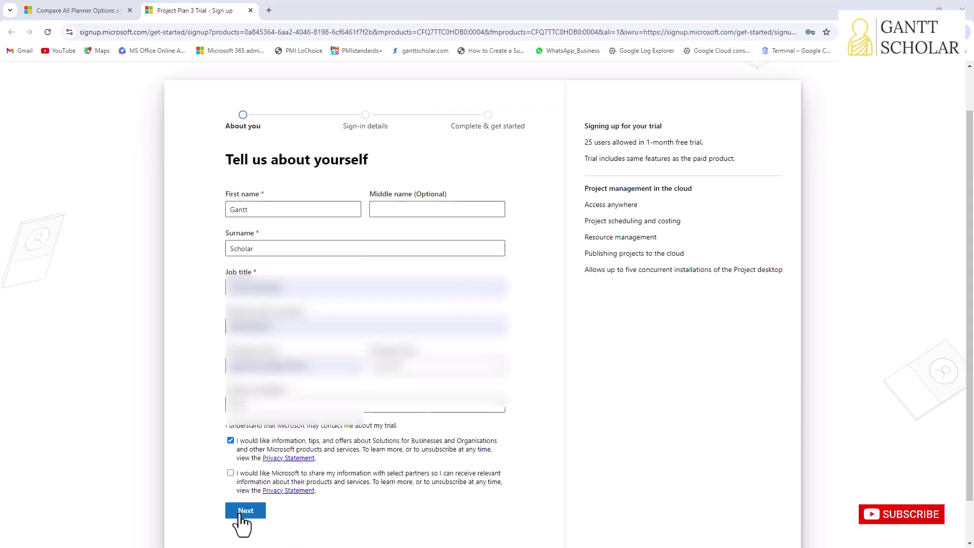
left_click(240, 512)
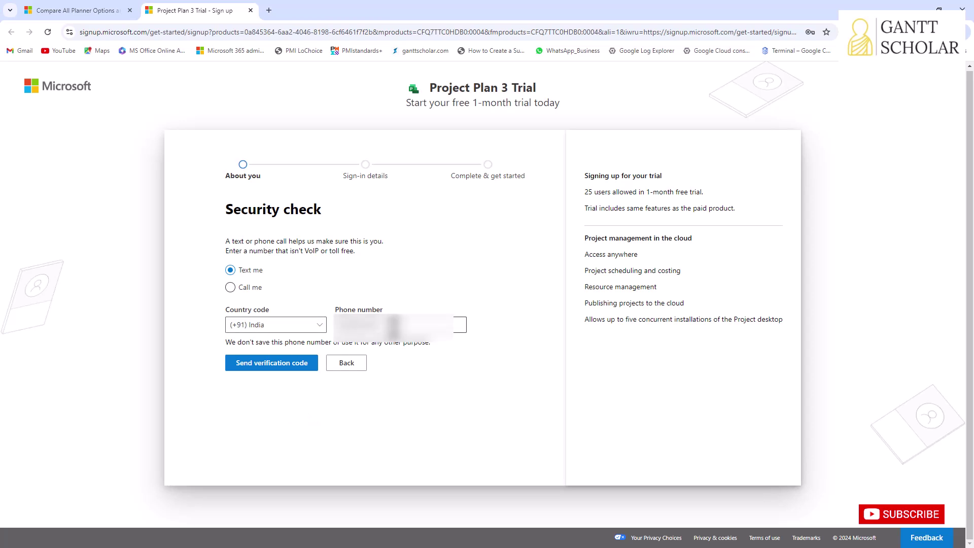
left_click(276, 365)
left_click(248, 419)
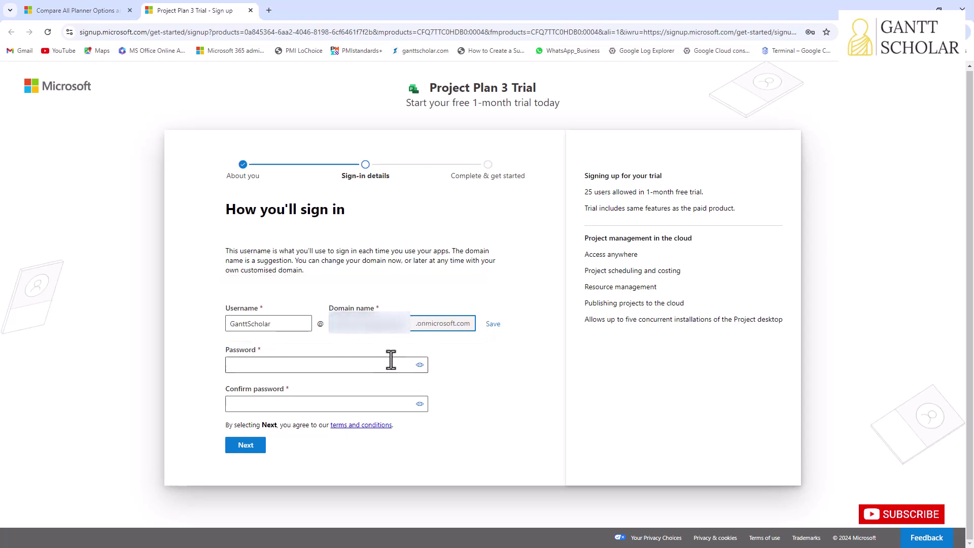
Set the new account password and save the pasted Tax ID/PAN number
left_click(305, 364)
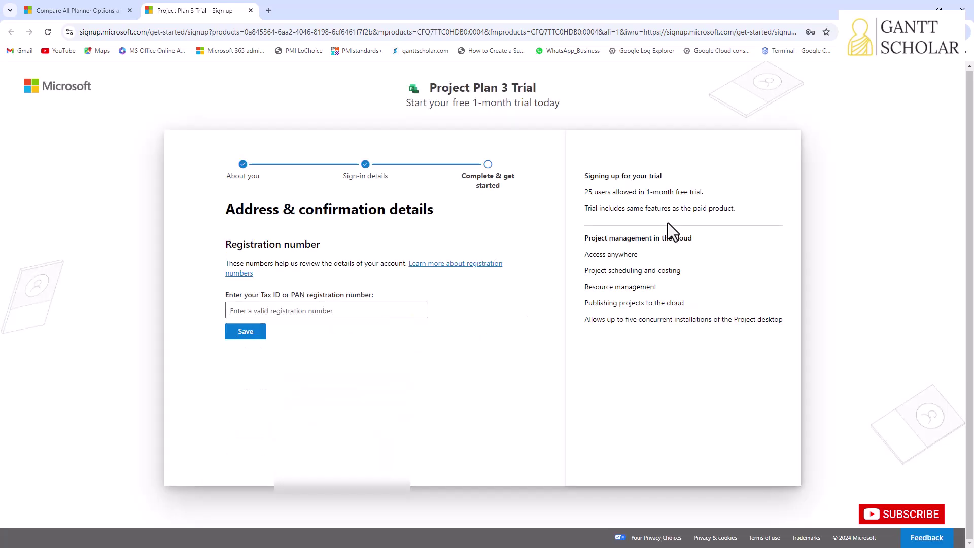
left_click(316, 311)
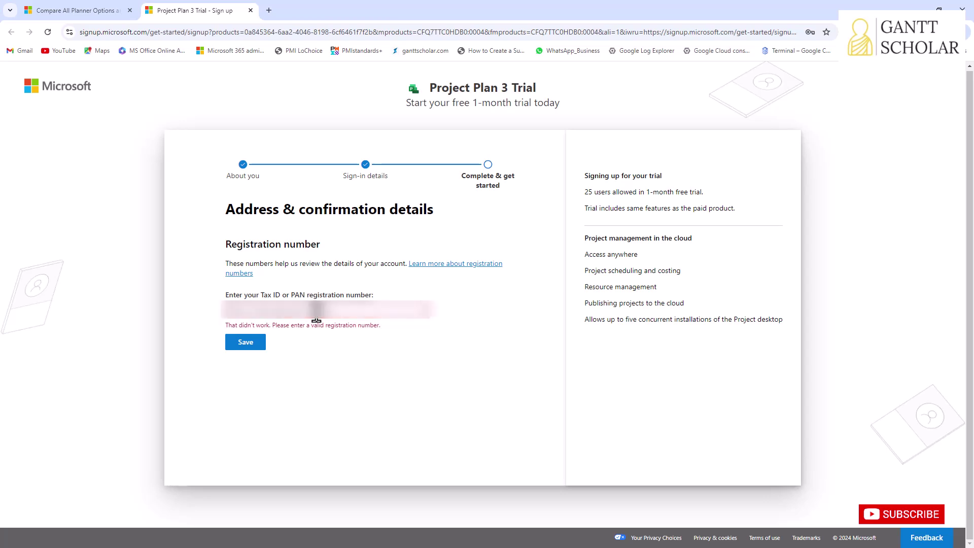
key("ctrl+v")
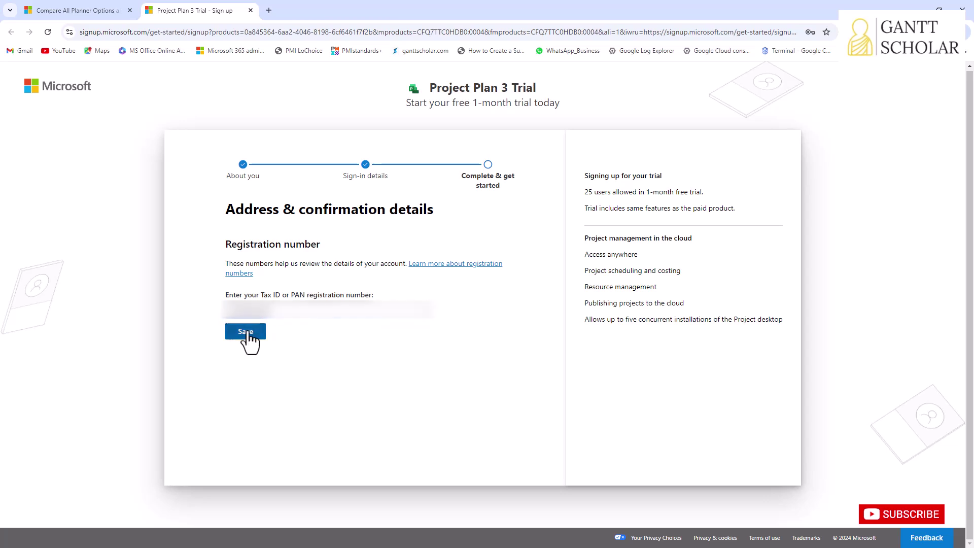
left_click(249, 331)
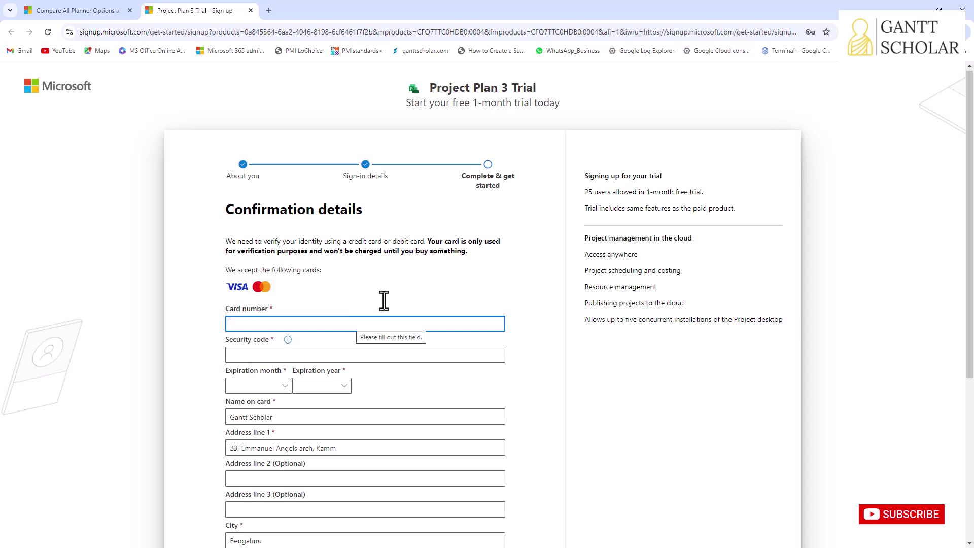
Scroll down the card details and address form to finish the trial sign-up
scroll(516, 203, "down", 1)
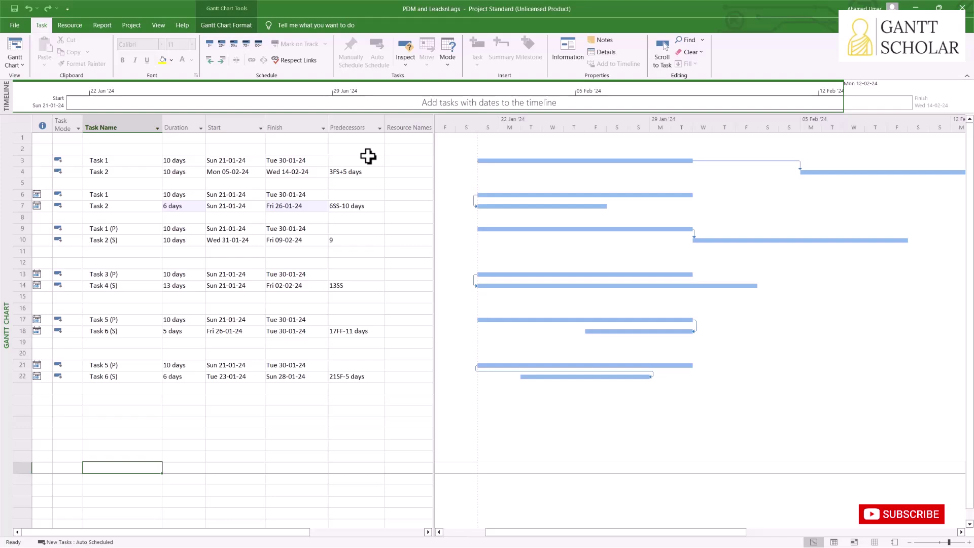
Run Update License from File > Account and begin signing in to verify the subscription
left_click(14, 25)
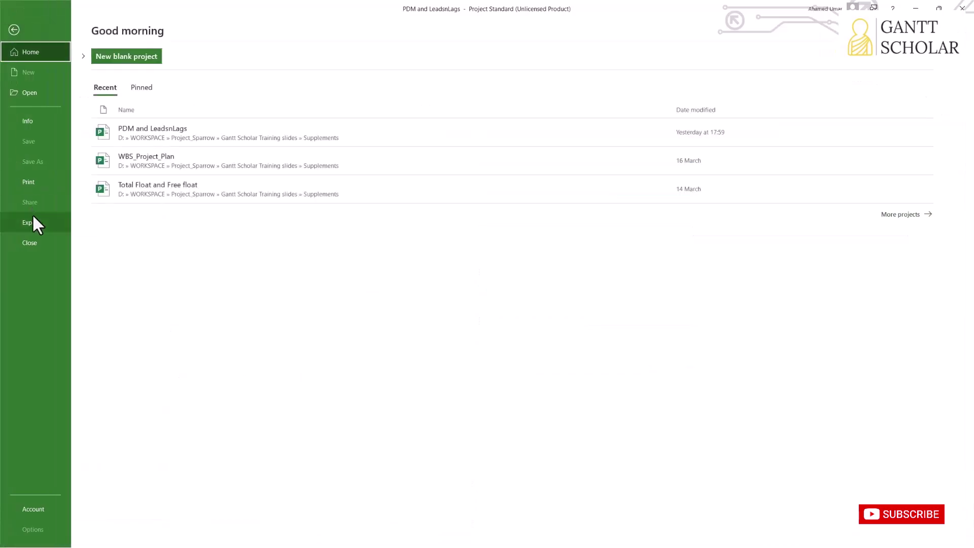
left_click(37, 510)
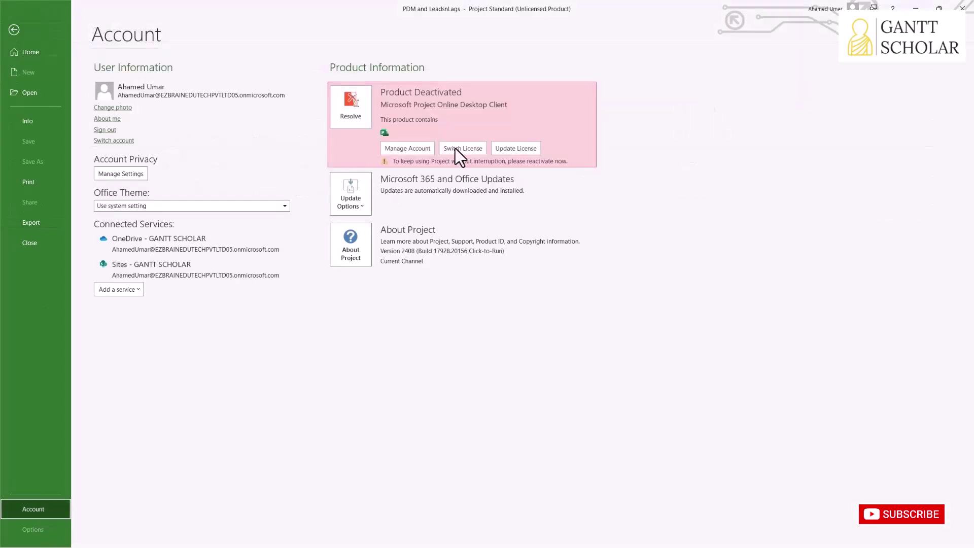
left_click(515, 152)
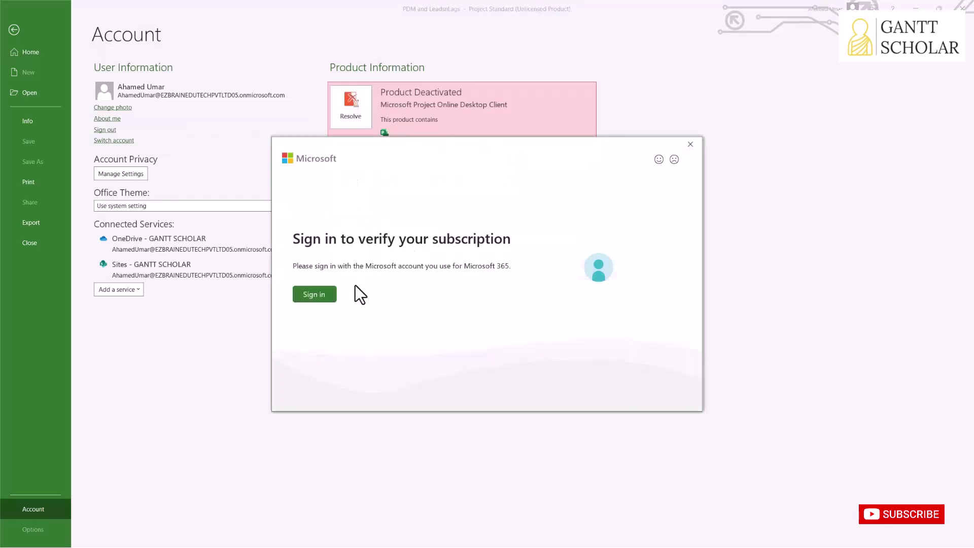
left_click(320, 299)
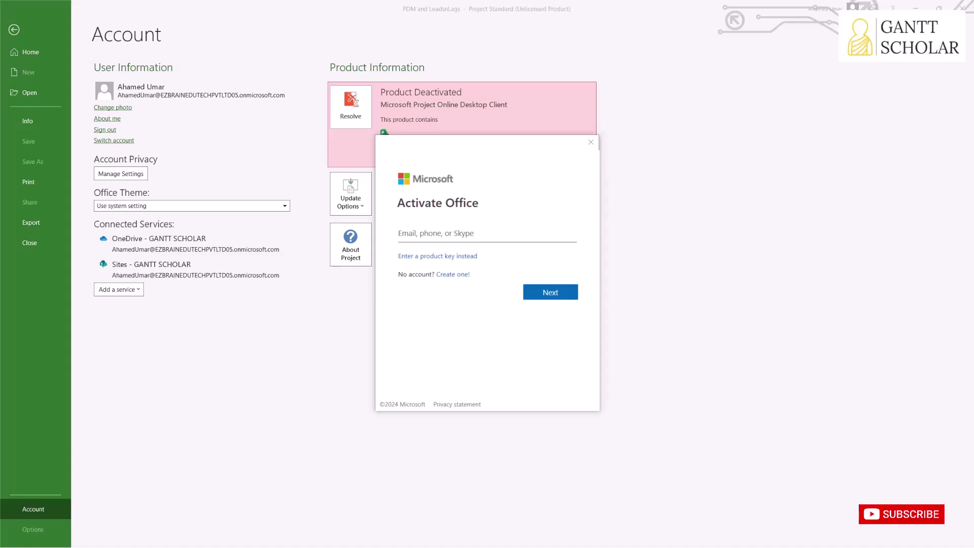
Sign in with the pasted trial account email and its password
key("ctrl+v")
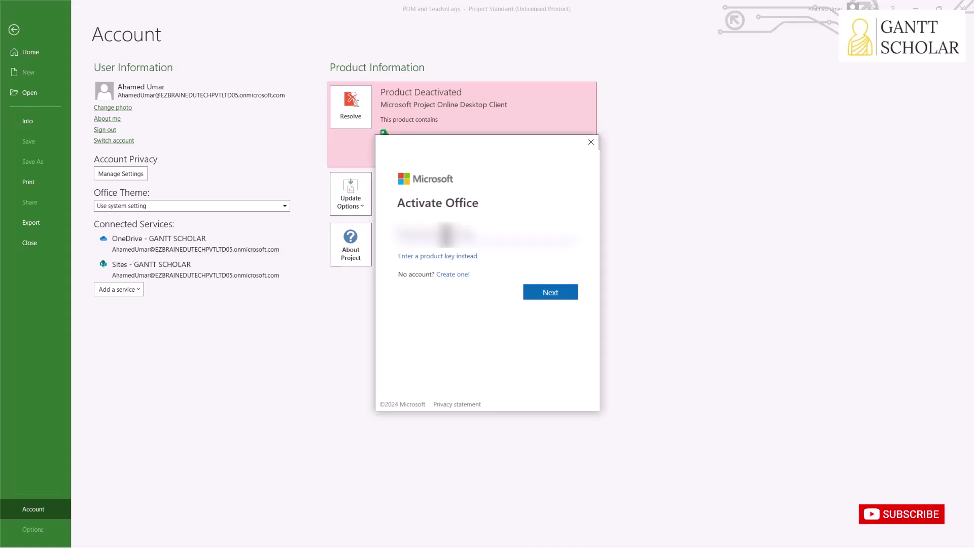
left_click(545, 297)
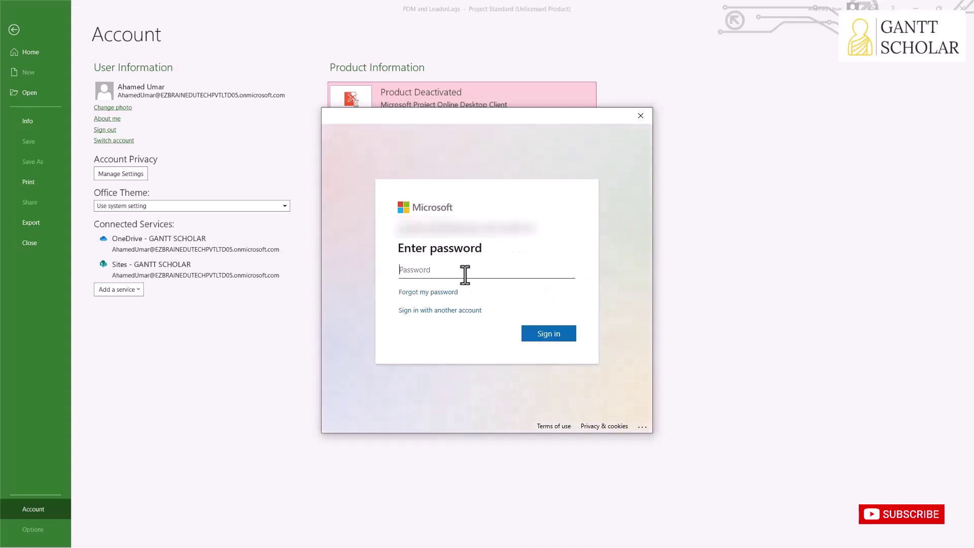
type("•••••••")
type("••••••••")
left_click(549, 335)
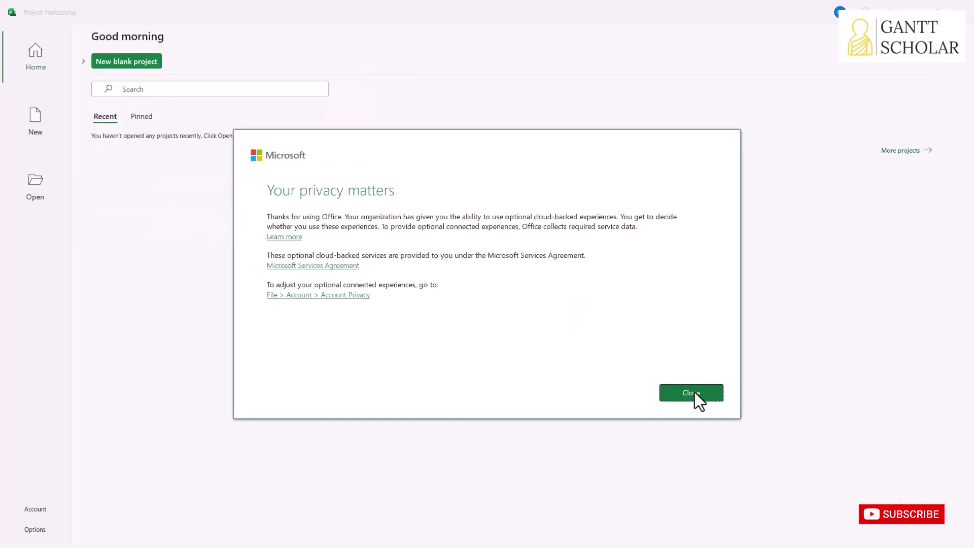
Close the Almost there restart notice
left_click(694, 392)
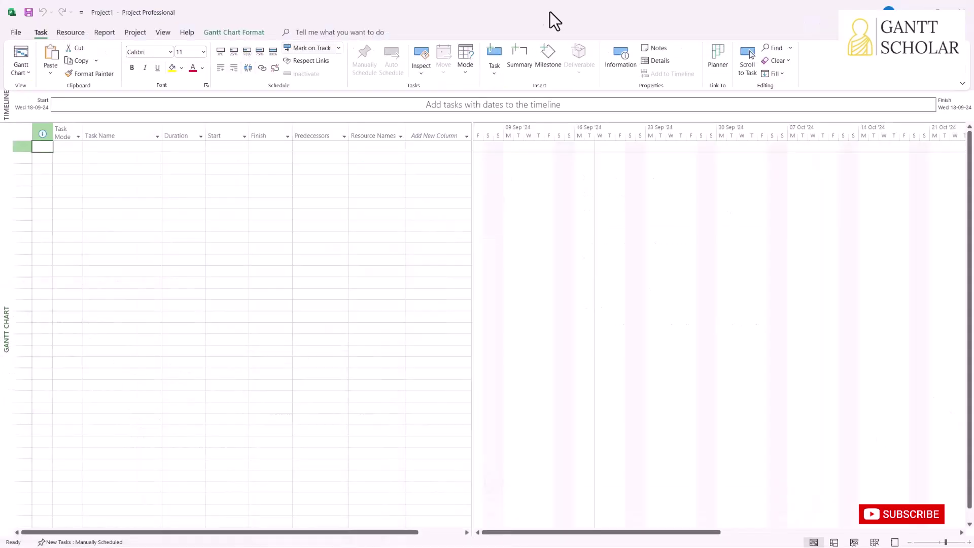
left_click(102, 203)
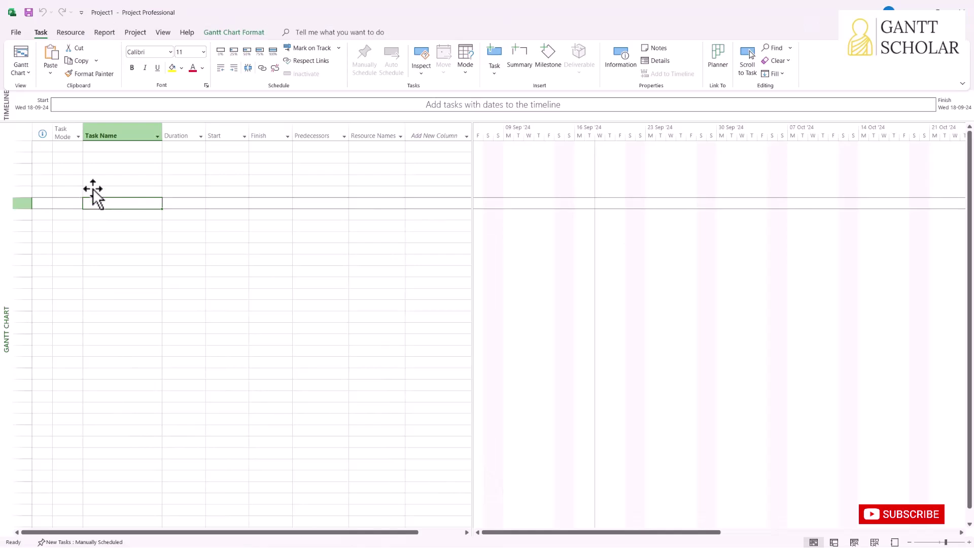
left_click(105, 161)
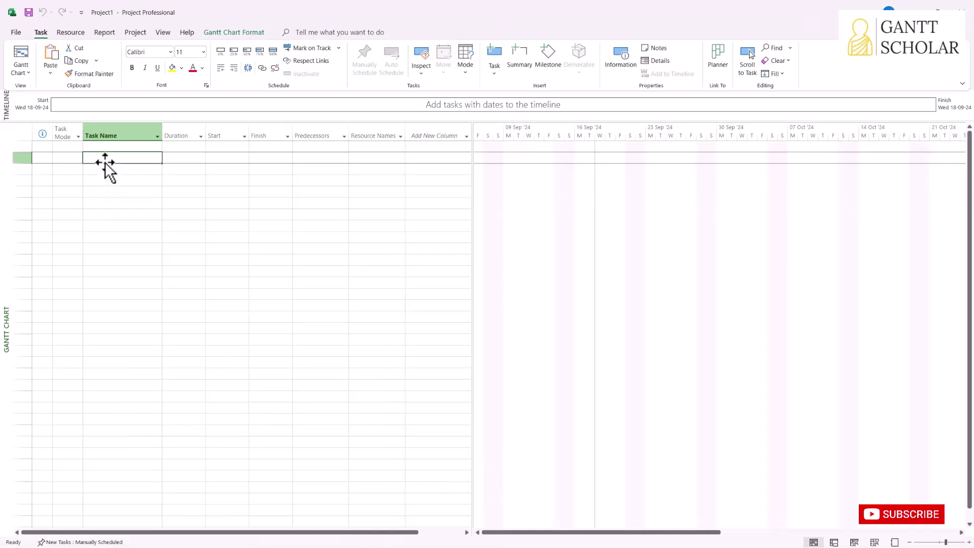